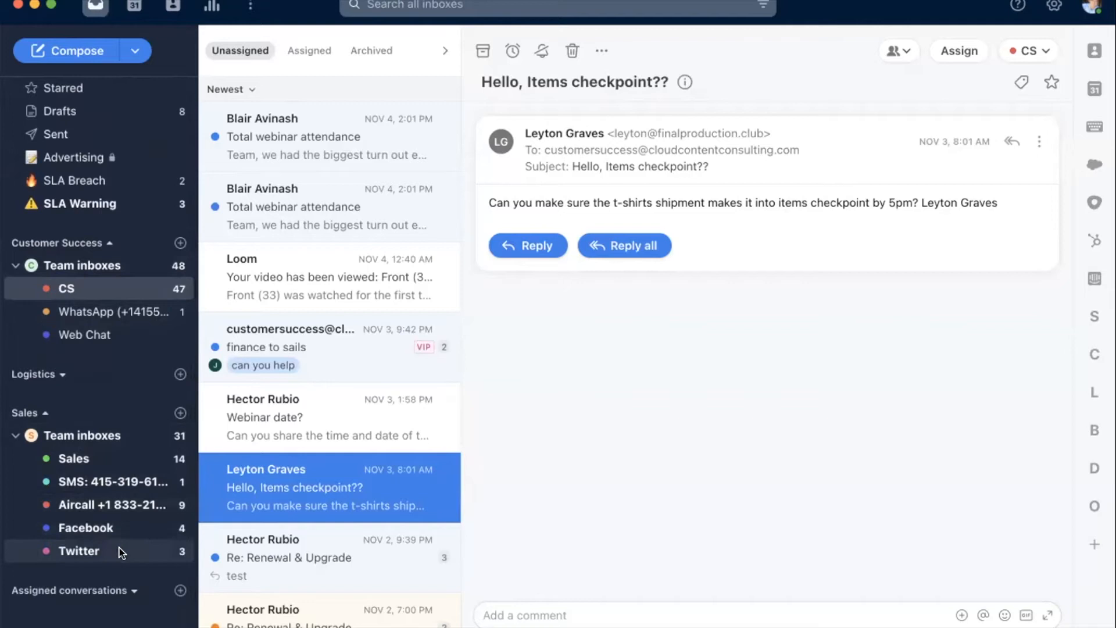
# Collapse the Sales section in the inbox list, then open the Customer Success team's inboxes in the company settings.
pyautogui.click(41, 414)
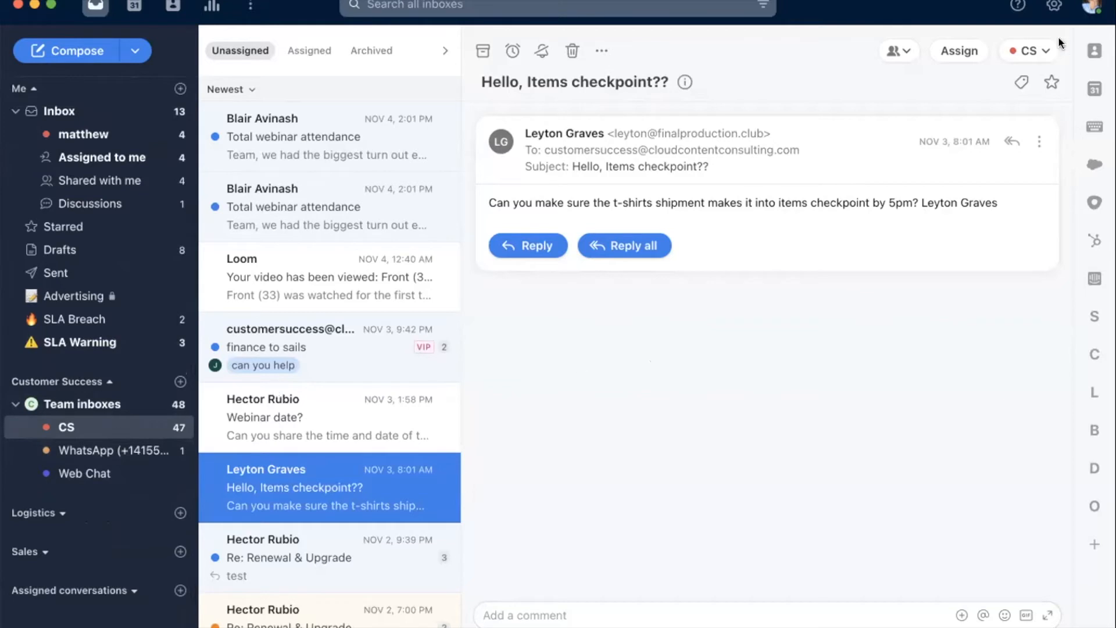
pyautogui.click(1054, 7)
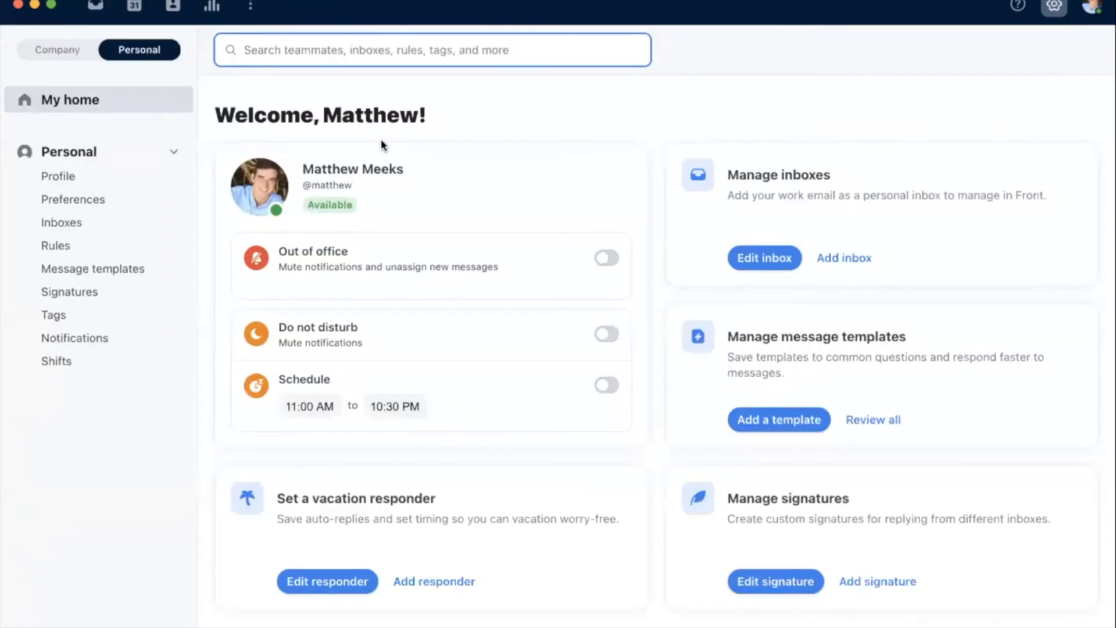
pyautogui.click(45, 40)
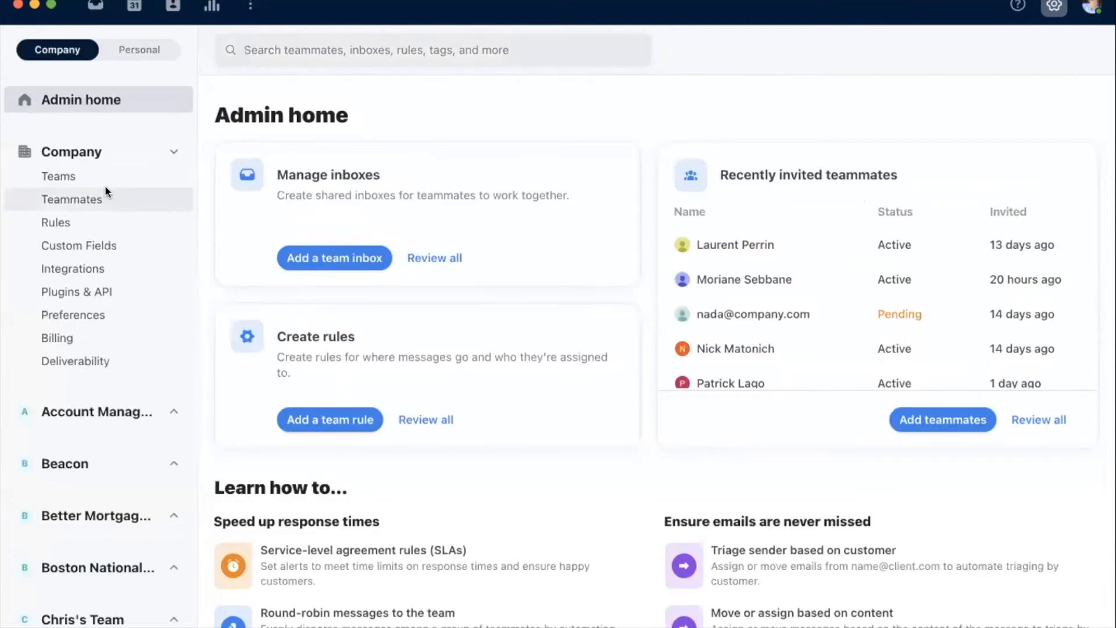
pyautogui.scroll(-3, 105, 185)
pyautogui.scroll(-5, 104, 185)
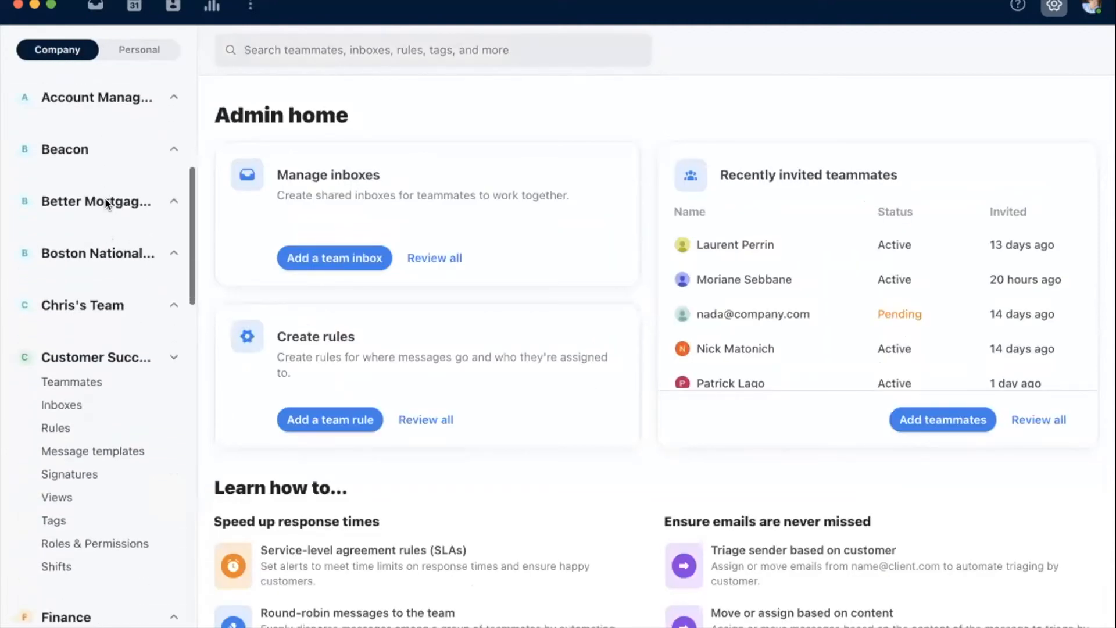
pyautogui.click(82, 315)
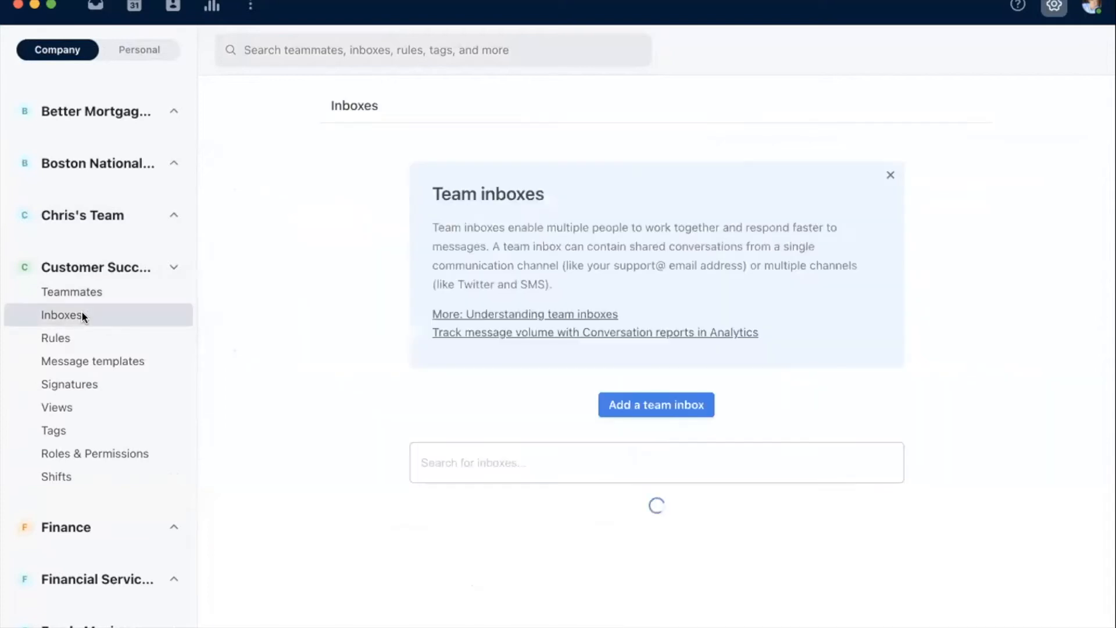
# Open the CS inbox's overview and examine its traffic diagram of incoming channels and rules.
pyautogui.scroll(-4, 372, 382)
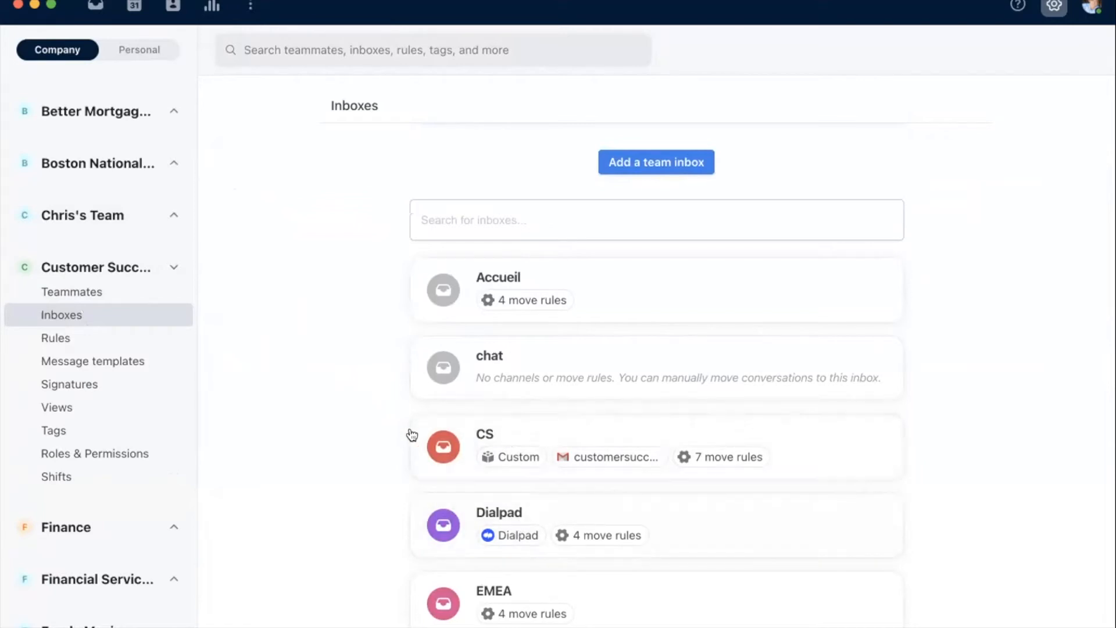
pyautogui.click(541, 429)
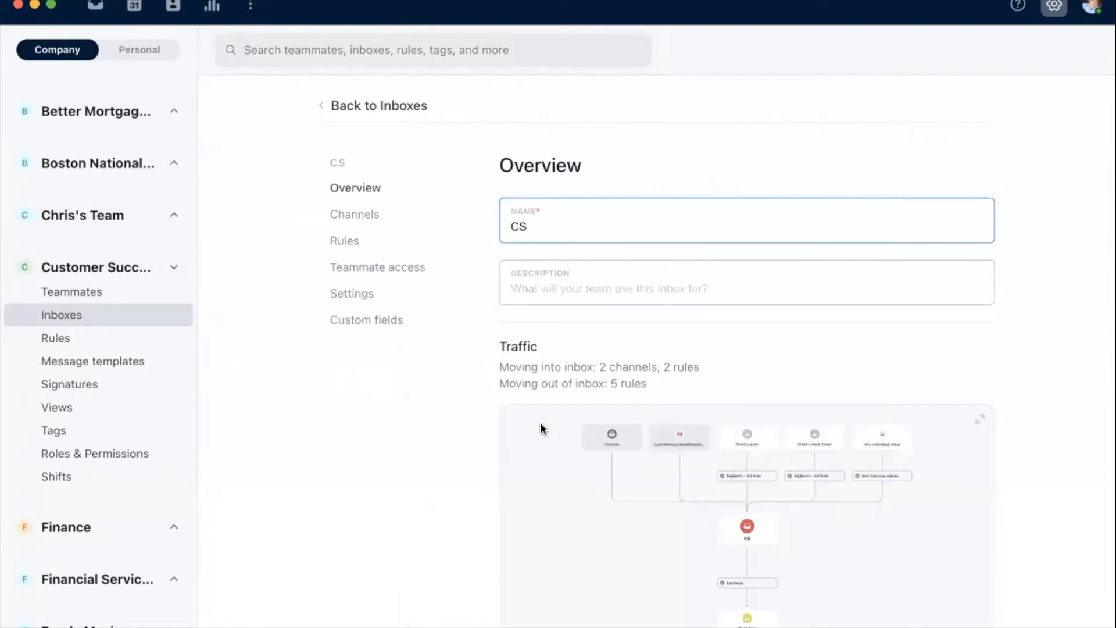
pyautogui.scroll(-2, 577, 372)
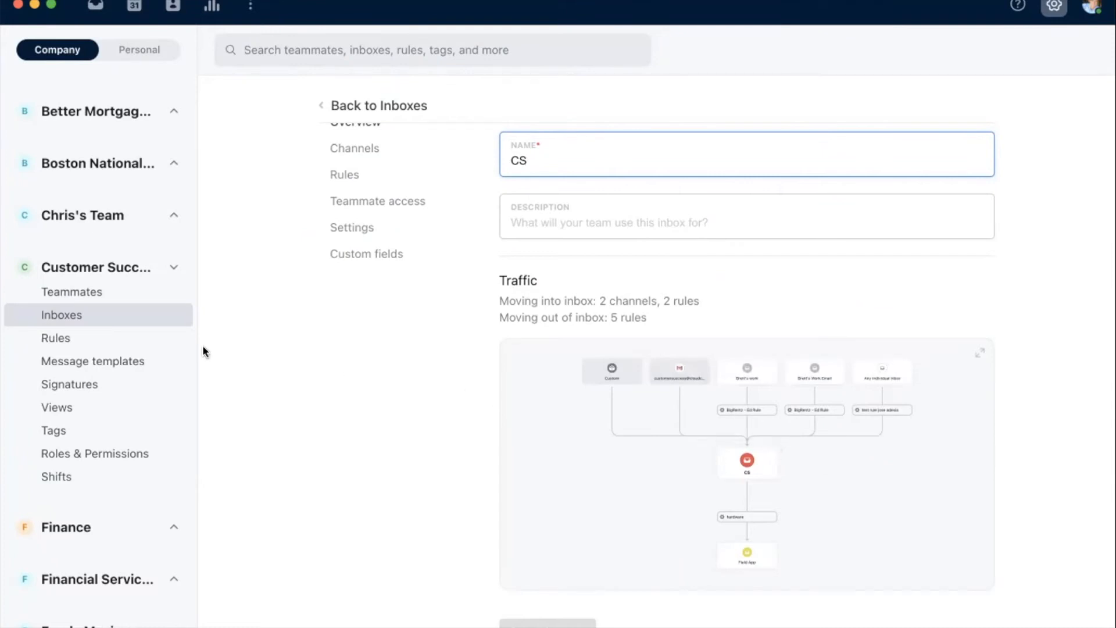
# Return to the team's inboxes and view the overview and traffic of the Accueil inbox.
pyautogui.click(357, 104)
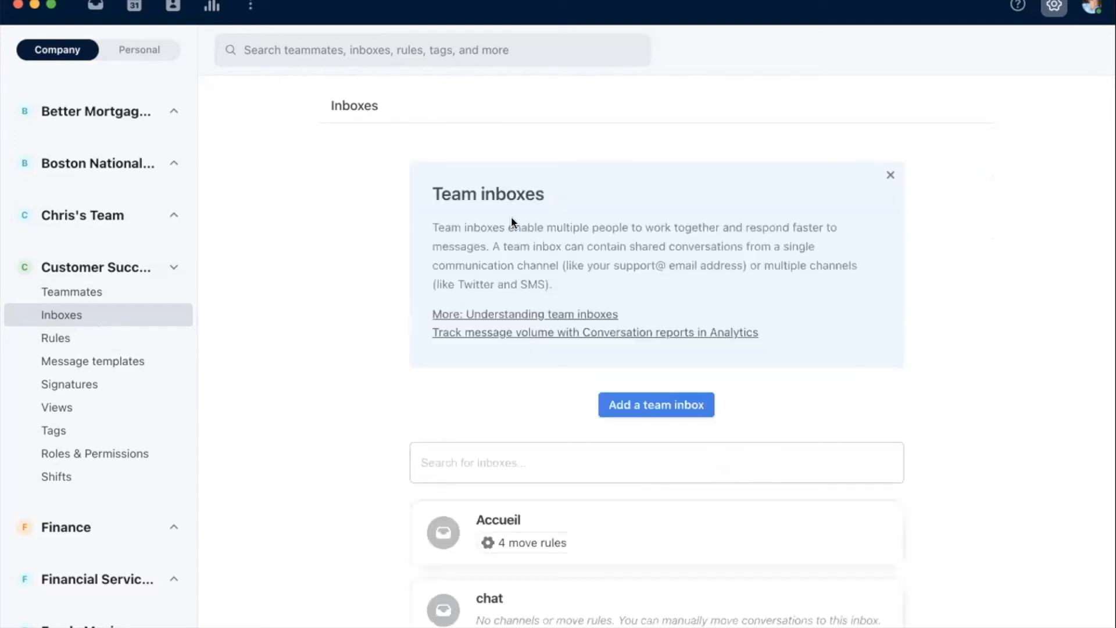
pyautogui.scroll(-5, 511, 244)
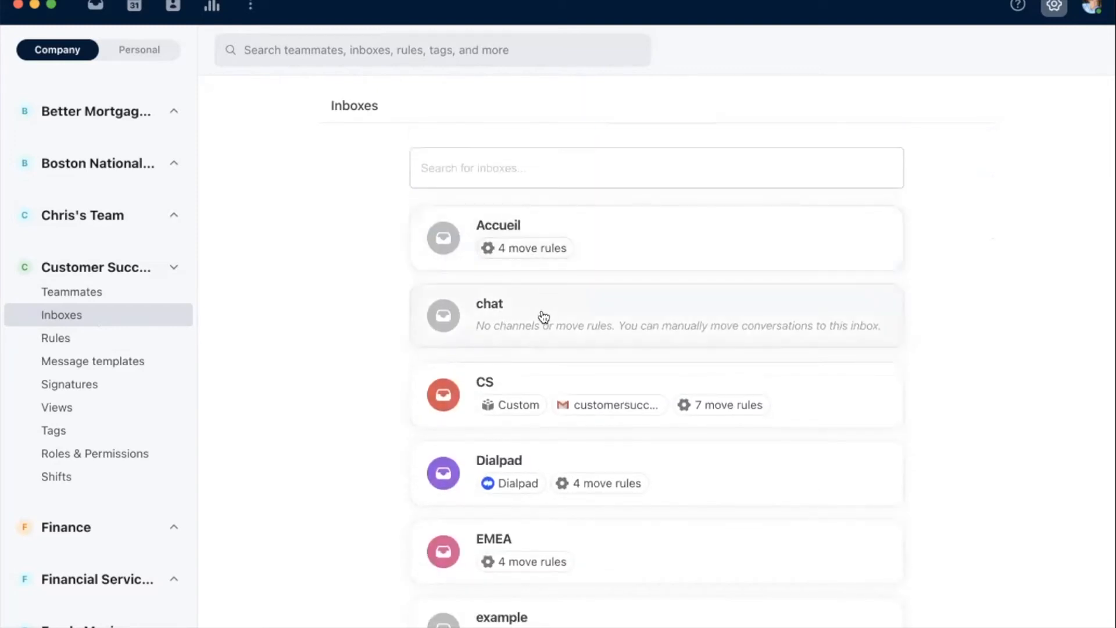
pyautogui.click(612, 250)
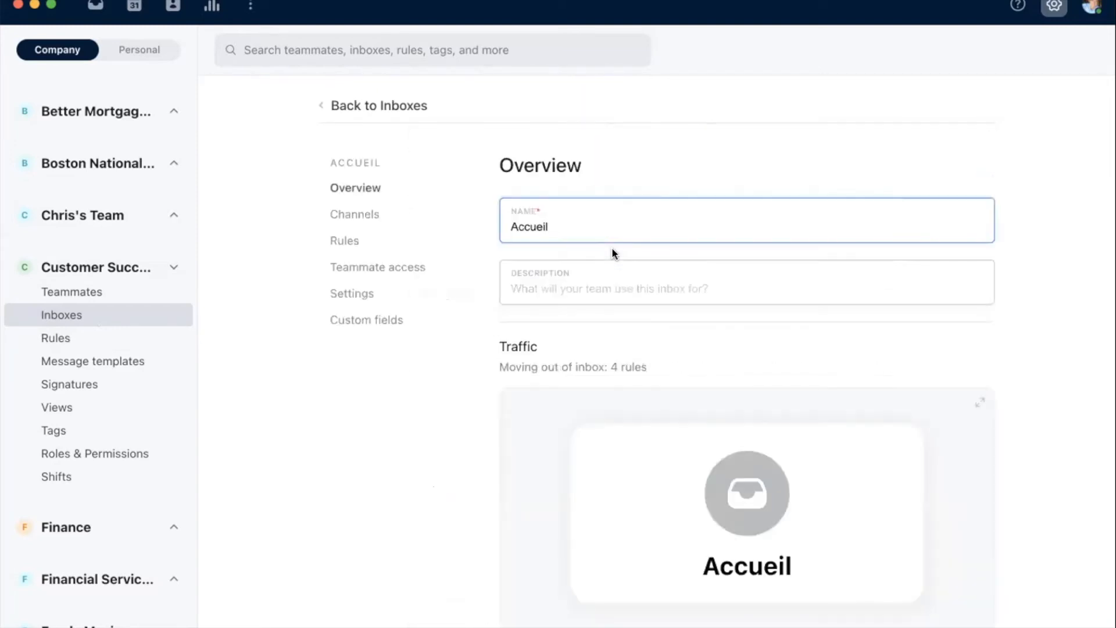
pyautogui.scroll(-1, 645, 291)
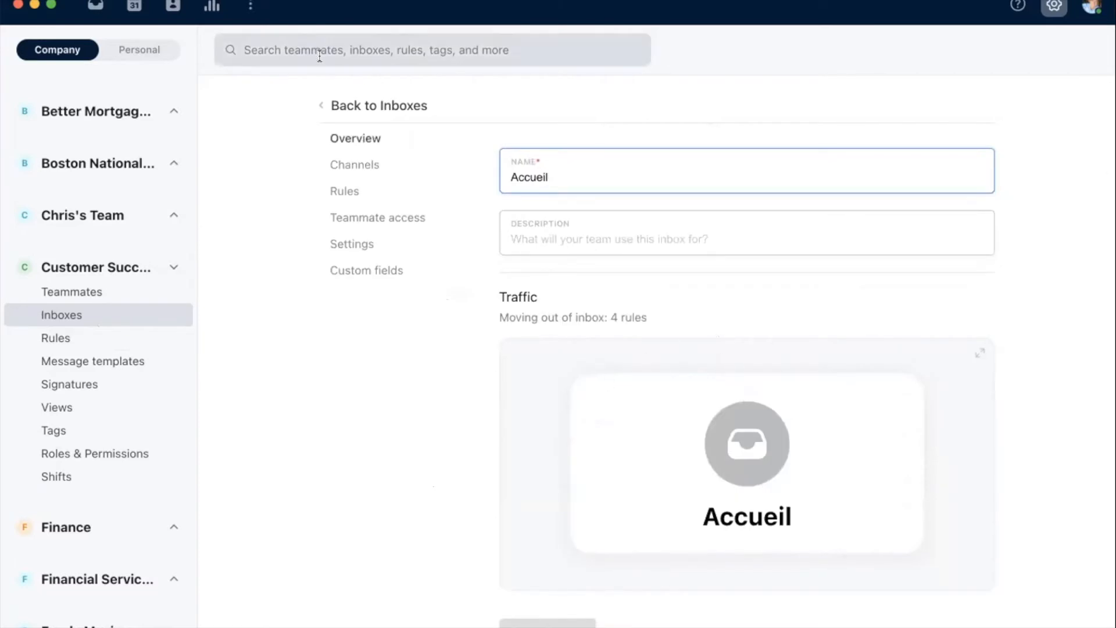
# Go back to the inbox list and view the overview of the inbox named example.
pyautogui.click(361, 111)
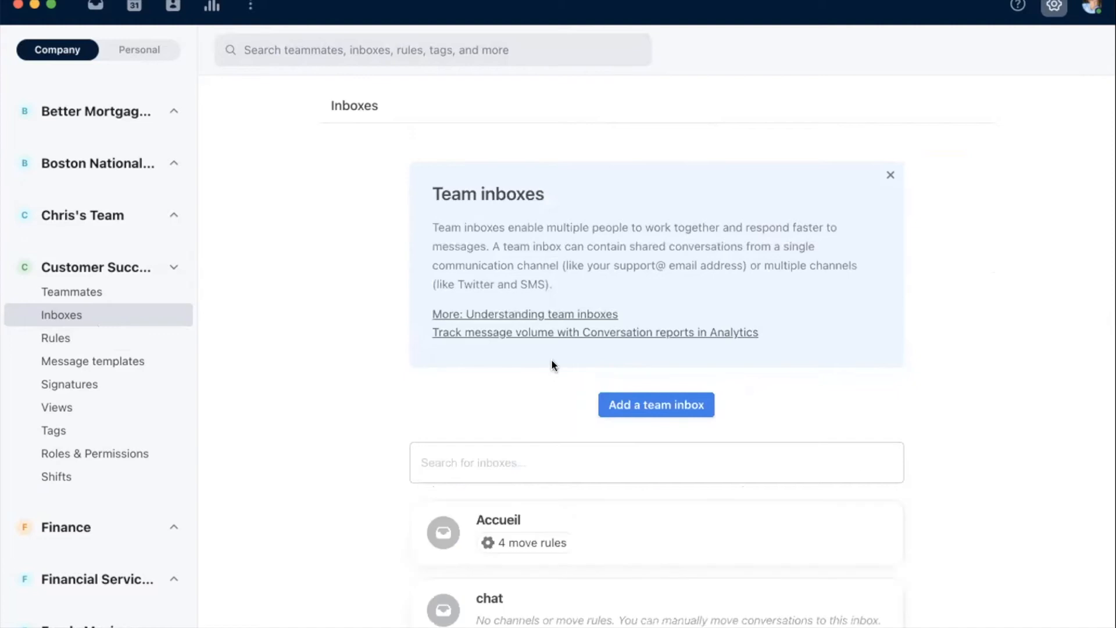
pyautogui.scroll(-8, 552, 364)
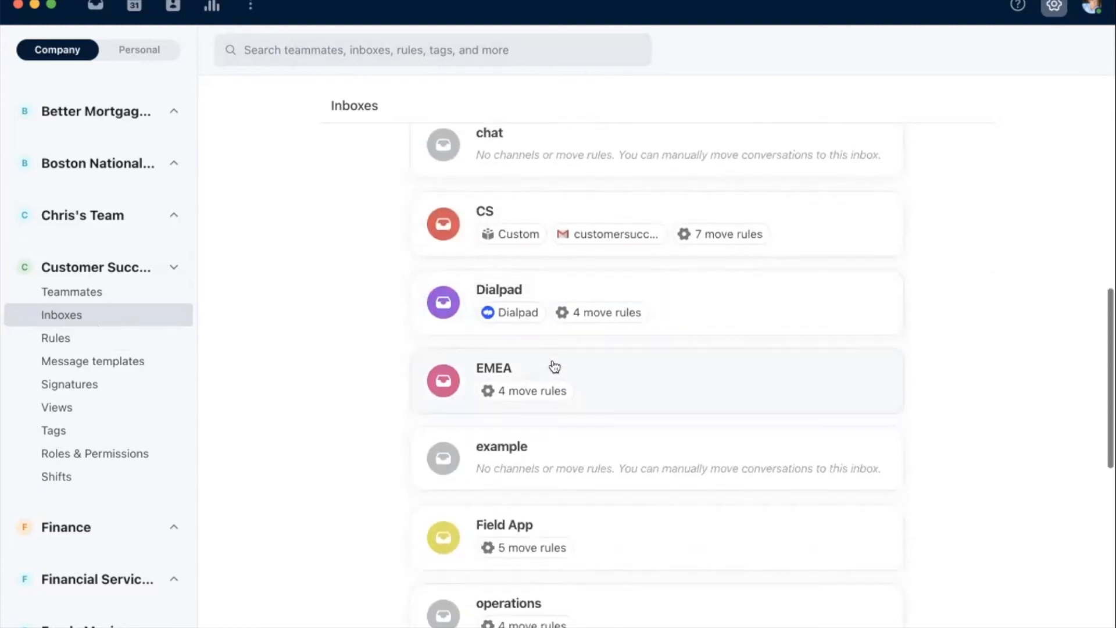
pyautogui.click(554, 451)
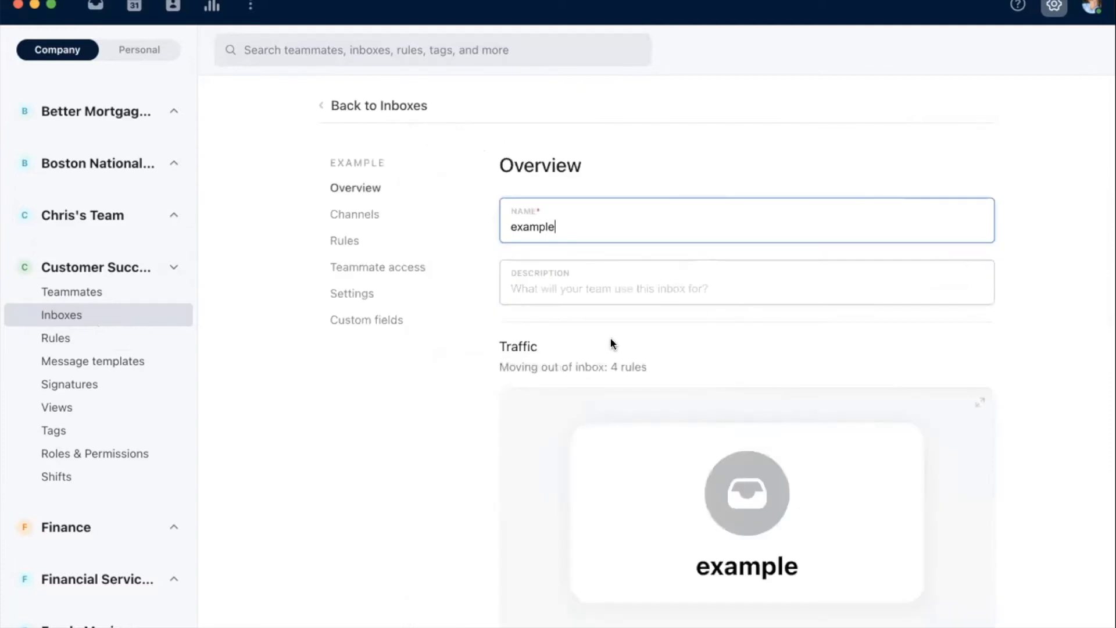
pyautogui.scroll(-1, 640, 341)
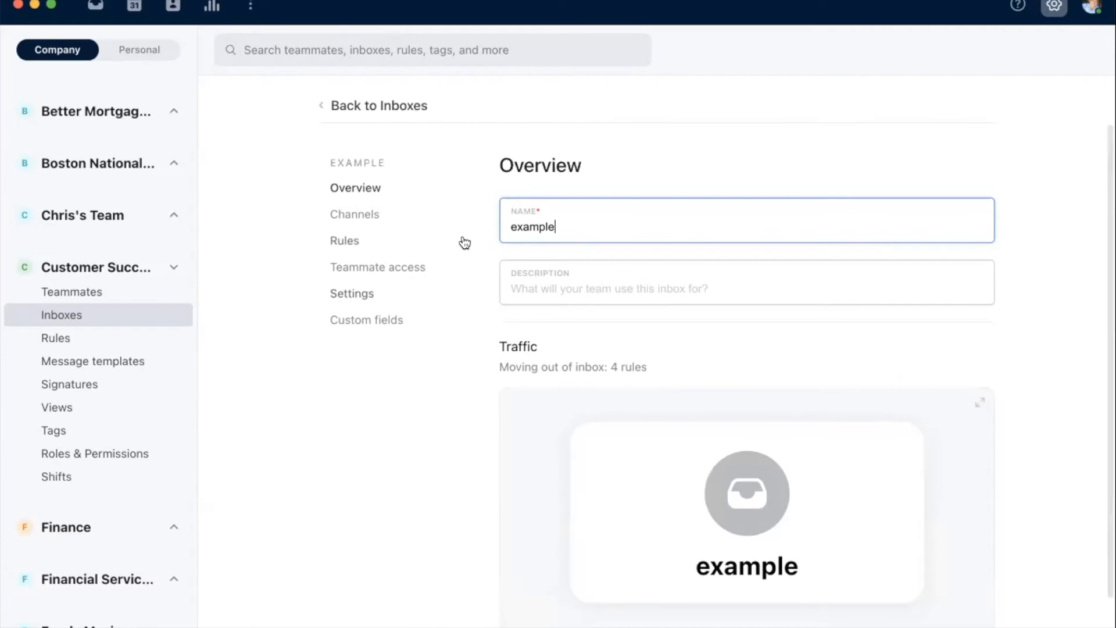
# Open the example inbox's channels and review the email and messaging channel types that can be added.
pyautogui.click(356, 214)
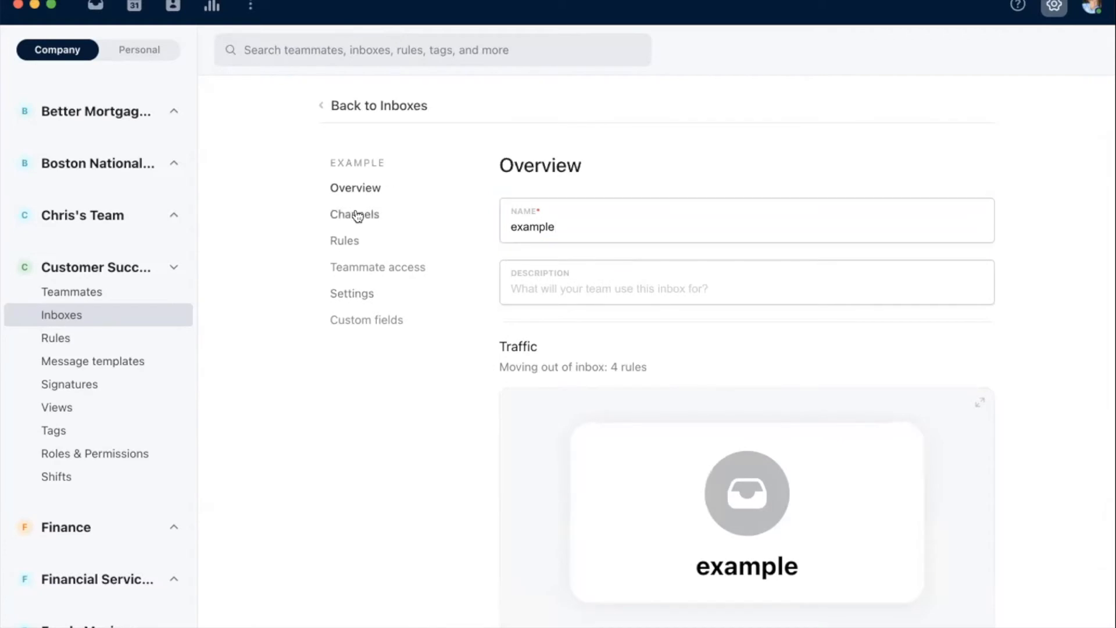
pyautogui.scroll(-1, 693, 165)
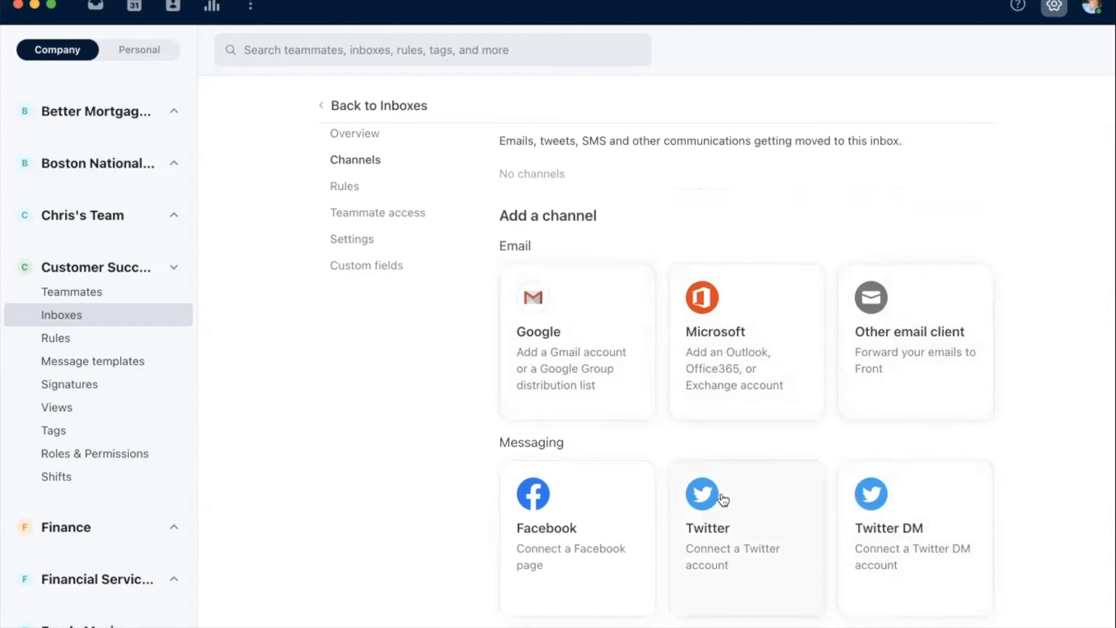
pyautogui.scroll(-3, 605, 521)
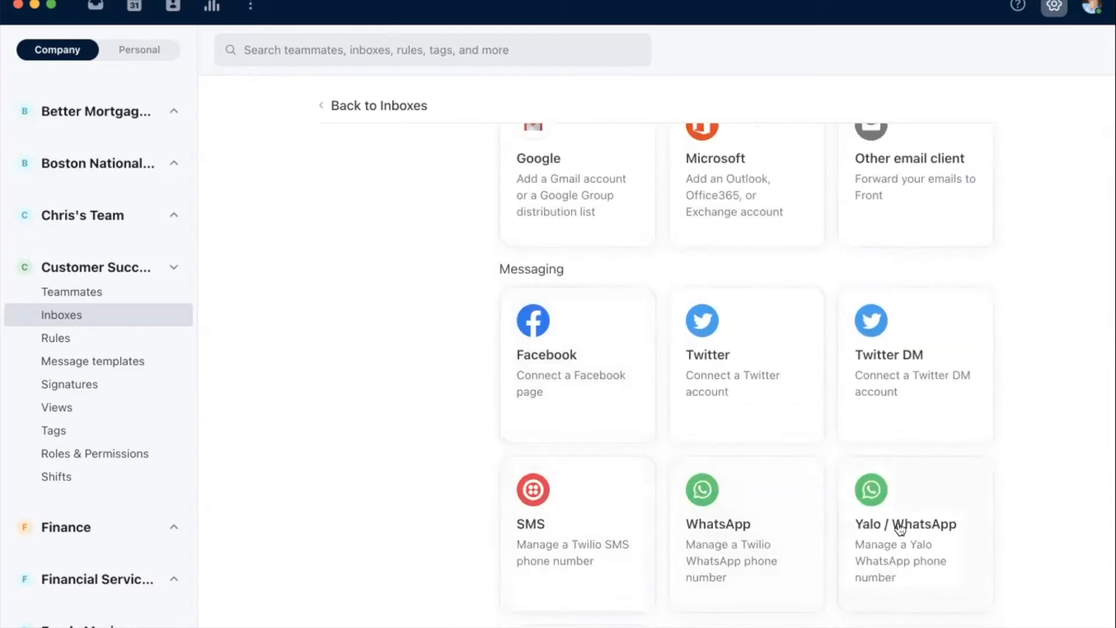
pyautogui.scroll(4, 900, 528)
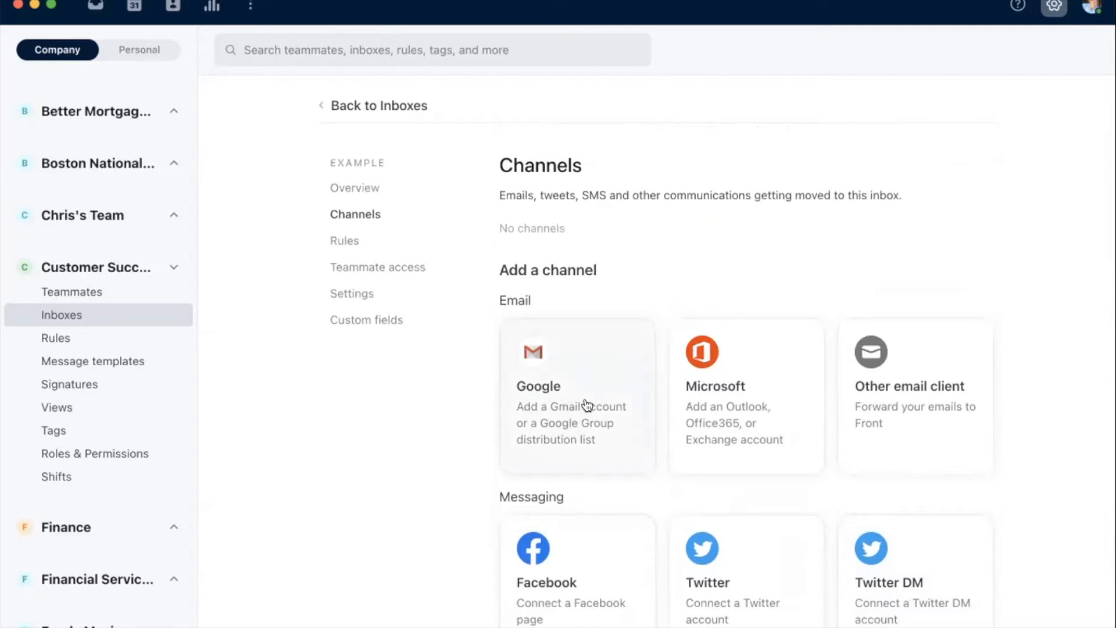
pyautogui.scroll(-5, 584, 401)
pyautogui.scroll(-3, 750, 428)
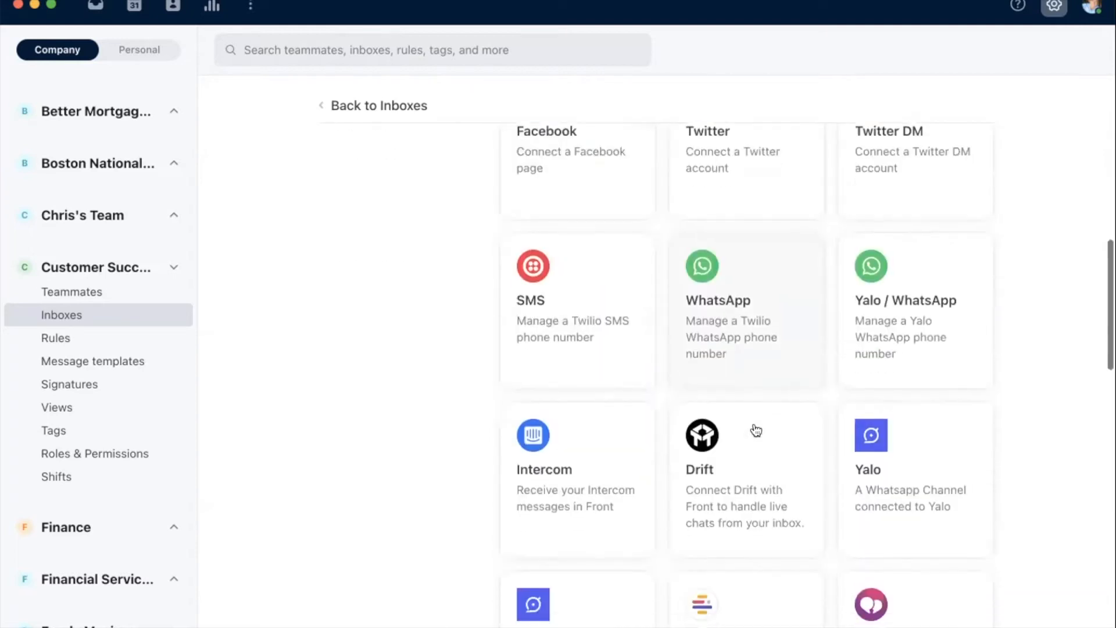
pyautogui.scroll(8, 902, 443)
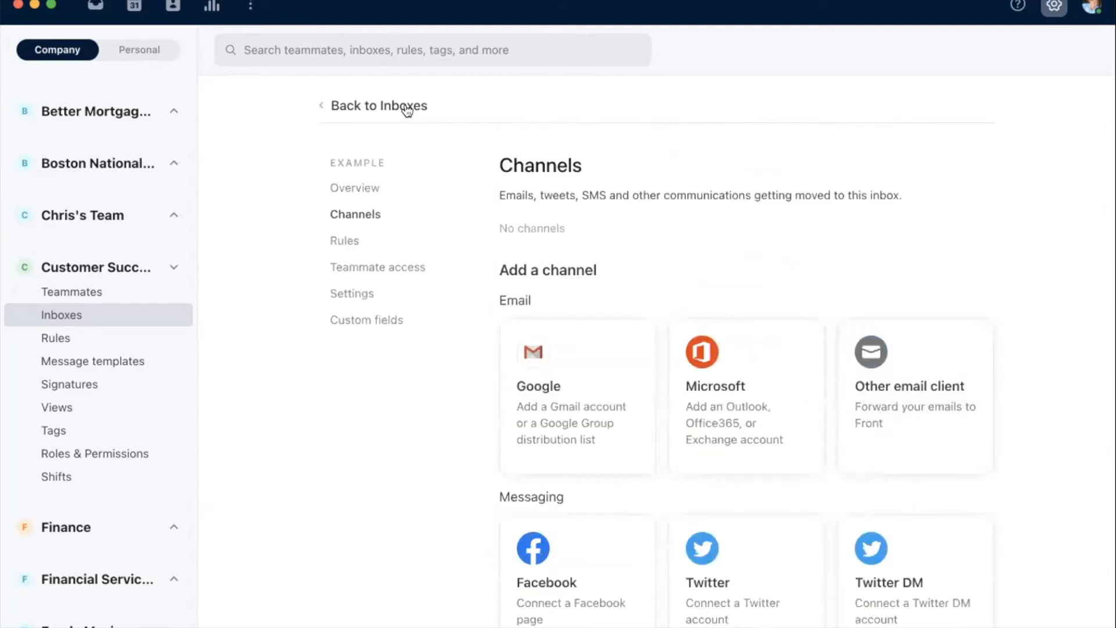
# Return to the team's inboxes and view the channels connected to the WhatsApp inbox.
pyautogui.click(426, 112)
pyautogui.scroll(-6, 706, 448)
pyautogui.scroll(-3, 708, 453)
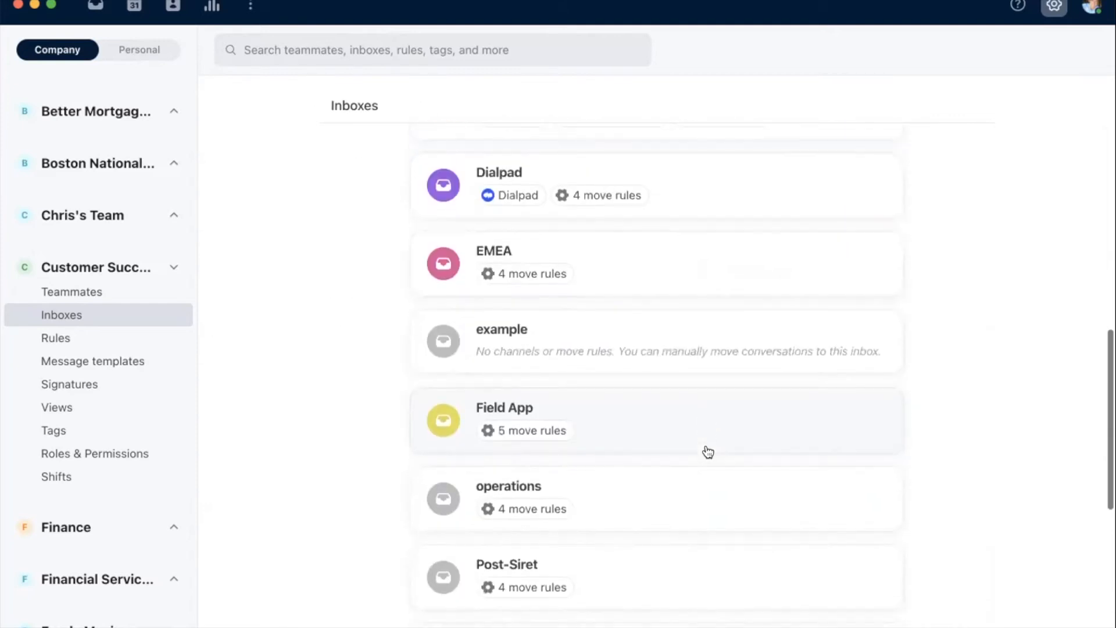
pyautogui.scroll(-7, 692, 461)
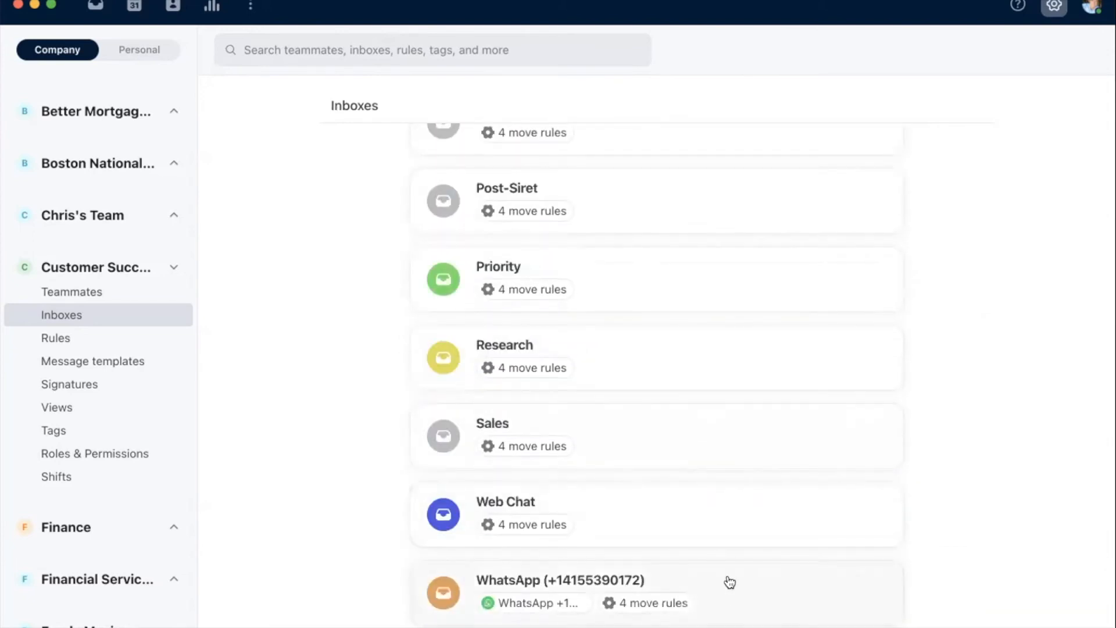
pyautogui.click(729, 581)
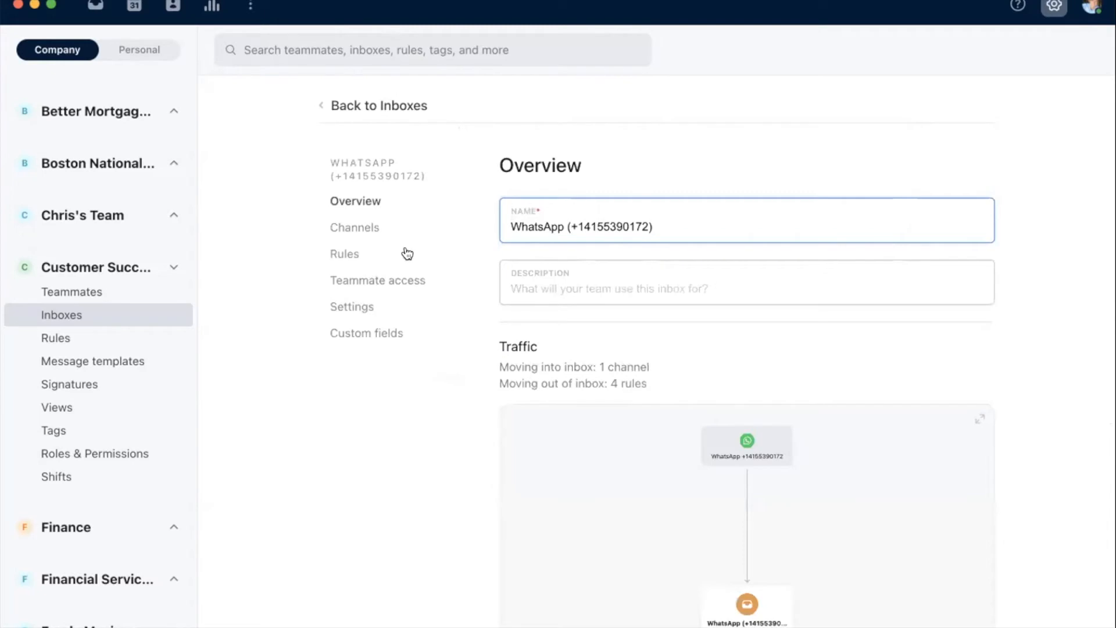
pyautogui.click(358, 227)
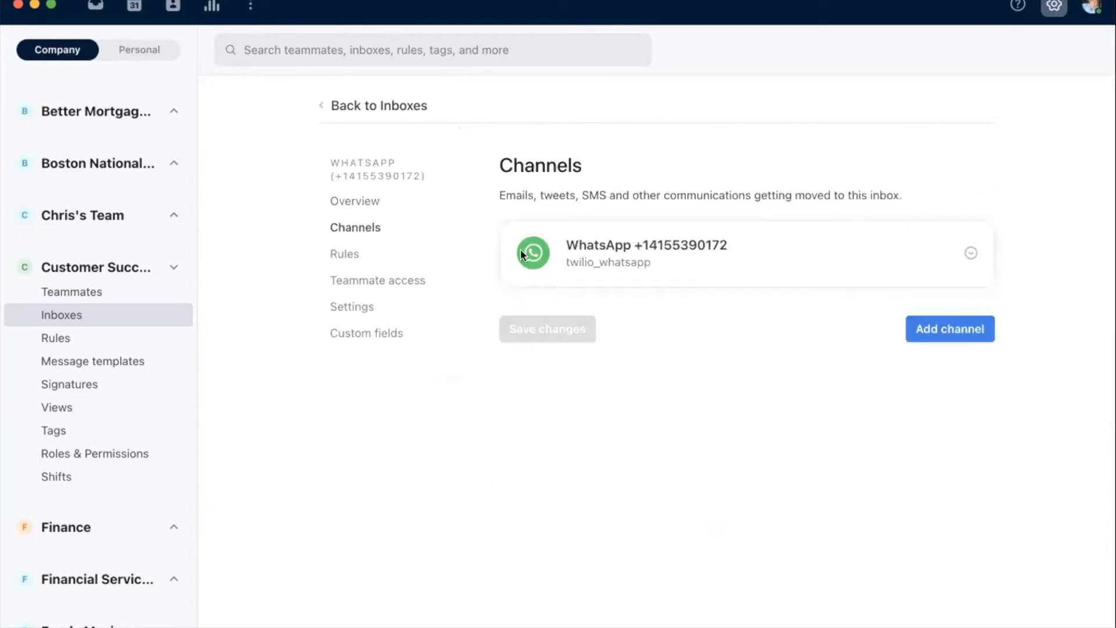
# Start adding a channel to the WhatsApp inbox, review the available channel types, and return to the mail inbox without adding one.
pyautogui.click(945, 336)
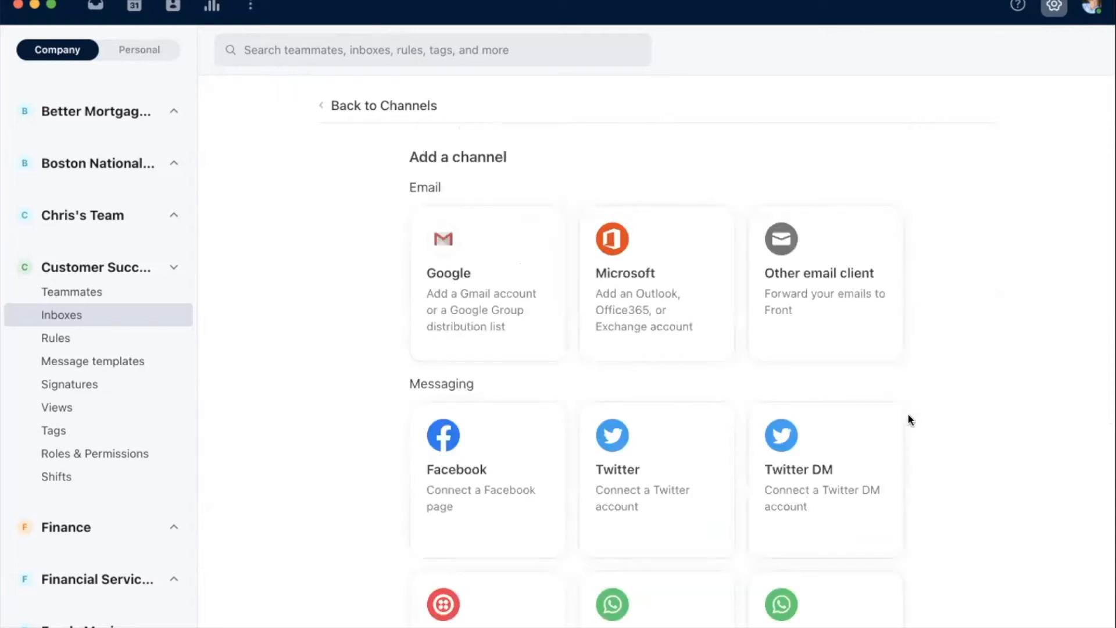
pyautogui.scroll(-3, 909, 419)
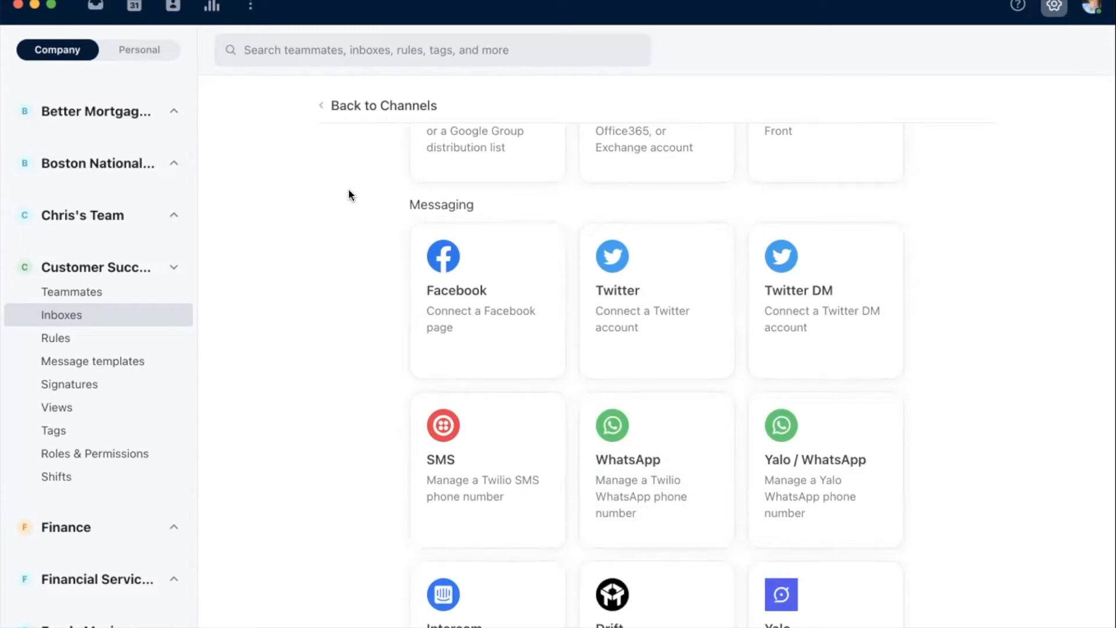
pyautogui.scroll(3, 348, 188)
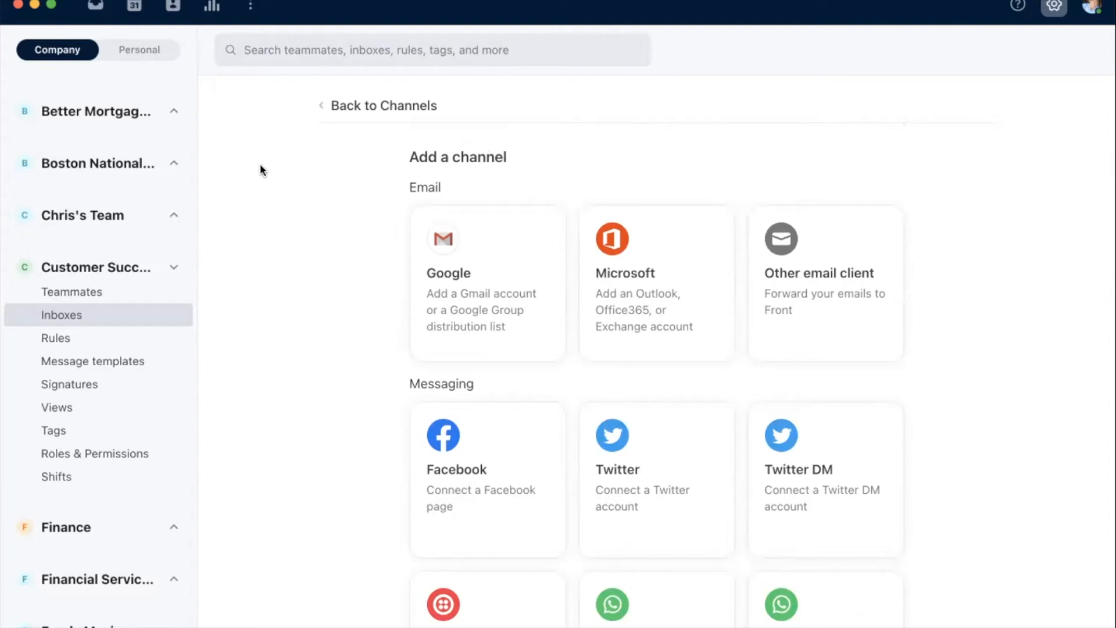
pyautogui.click(96, 6)
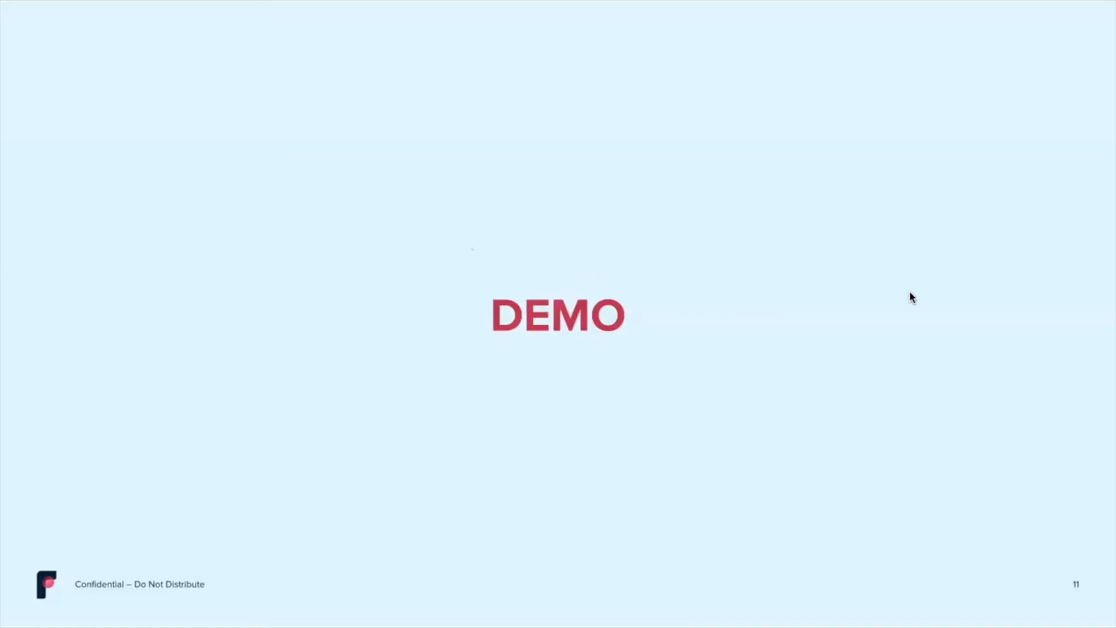
pyautogui.press('Right')
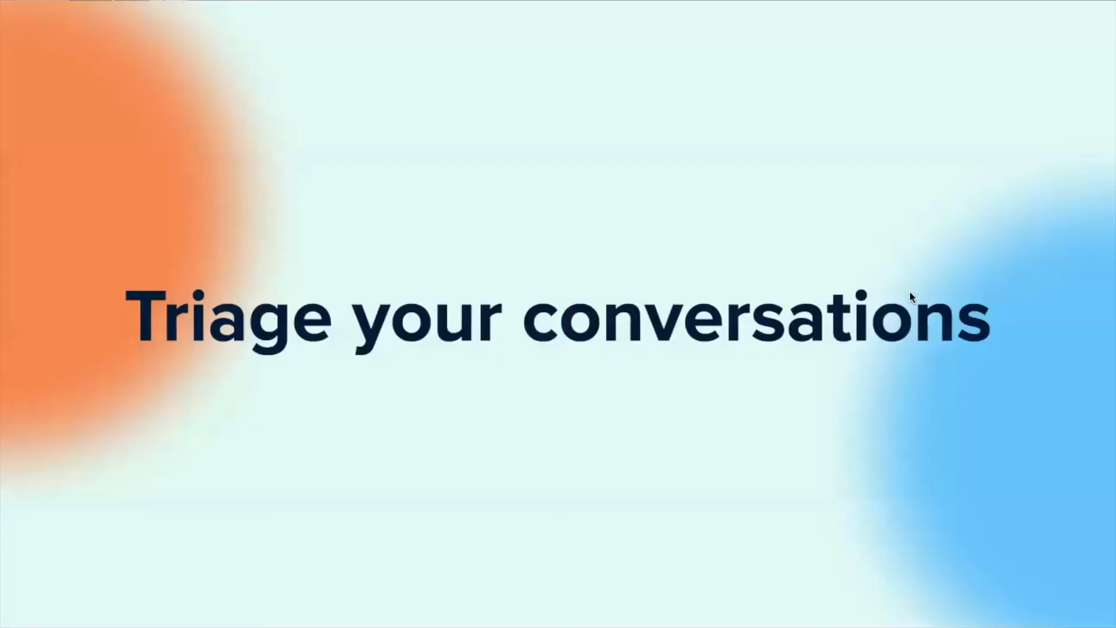